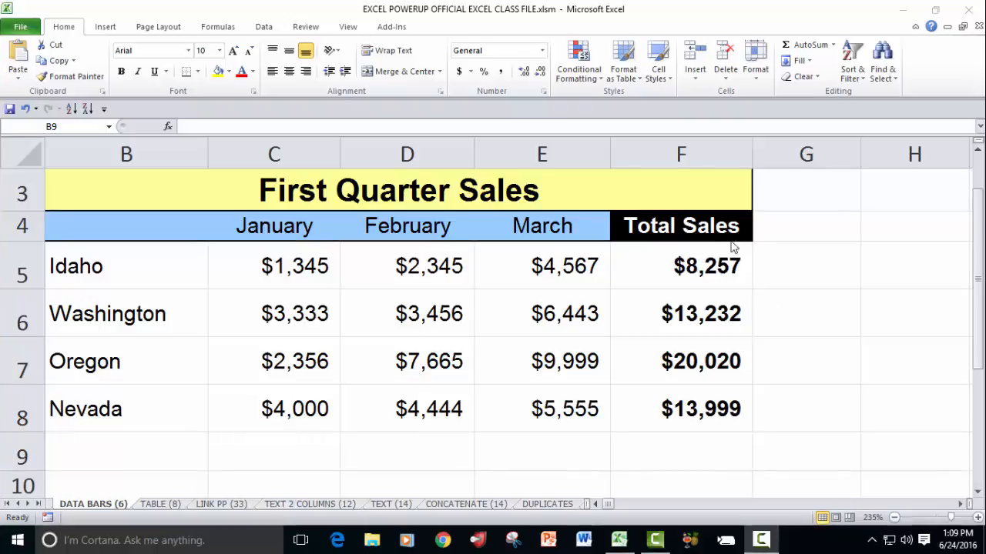
Step: Apply blue gradient-fill data bars to the Total Sales values in F5:F8
left_click(671, 264)
left_click_drag(672, 265, 684, 396)
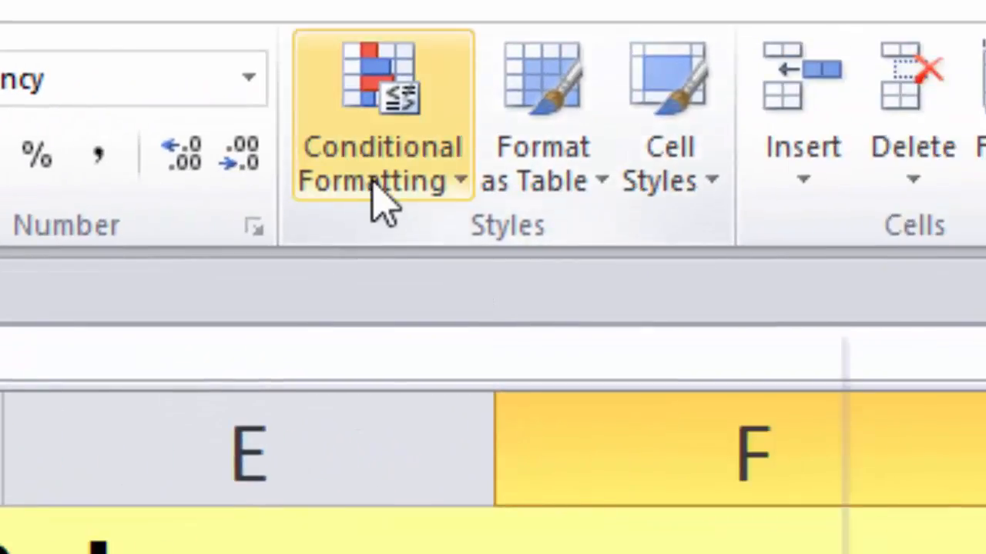
left_click(374, 187)
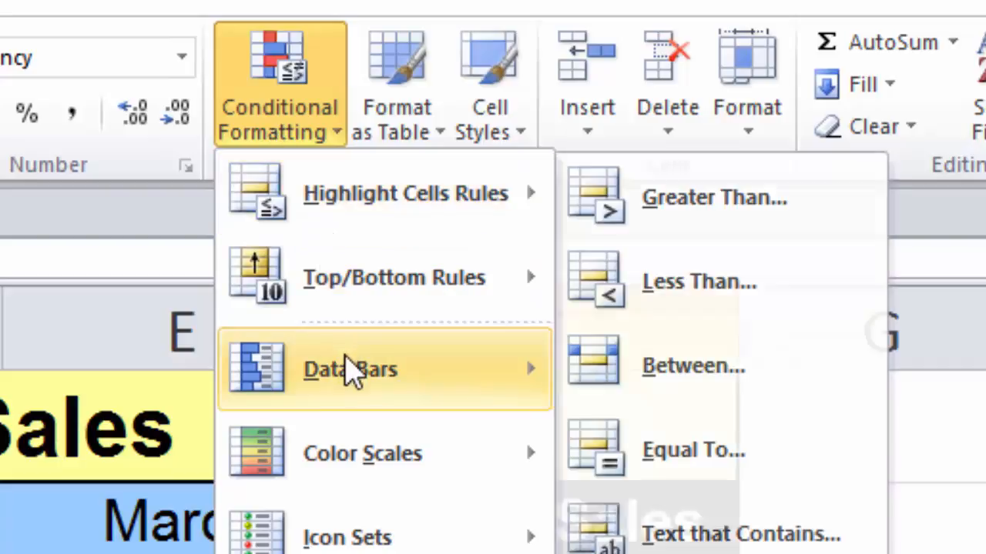
mouse_move(350, 374)
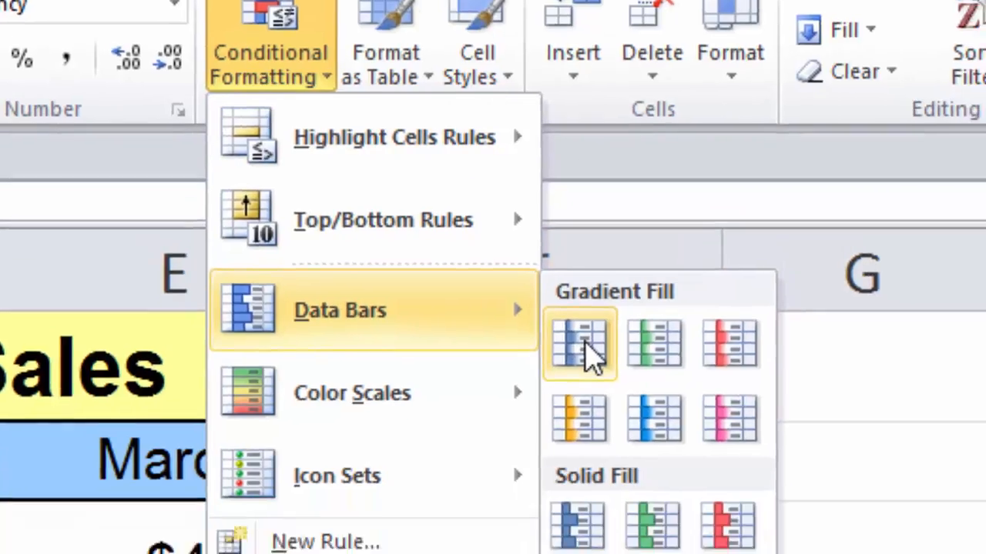
left_click(593, 402)
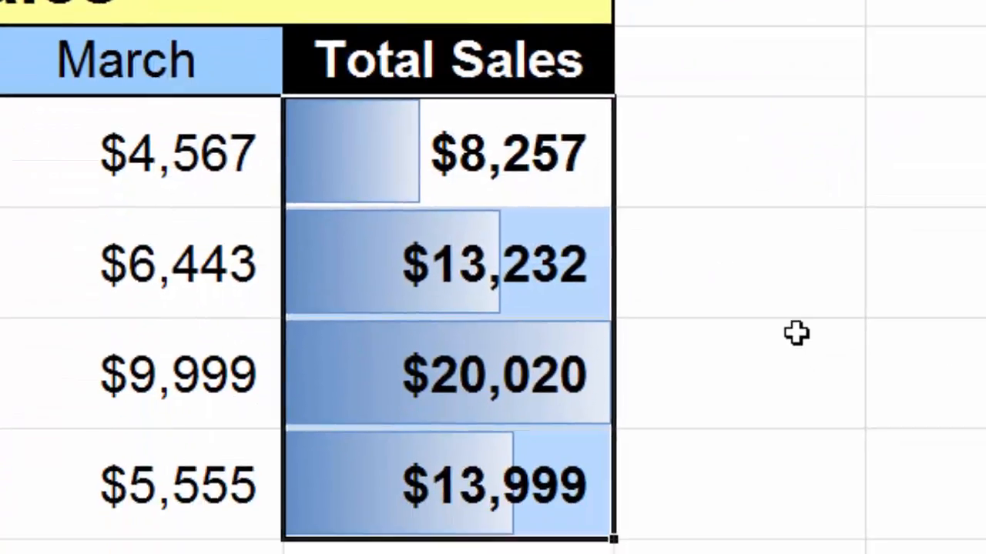
left_click(796, 333)
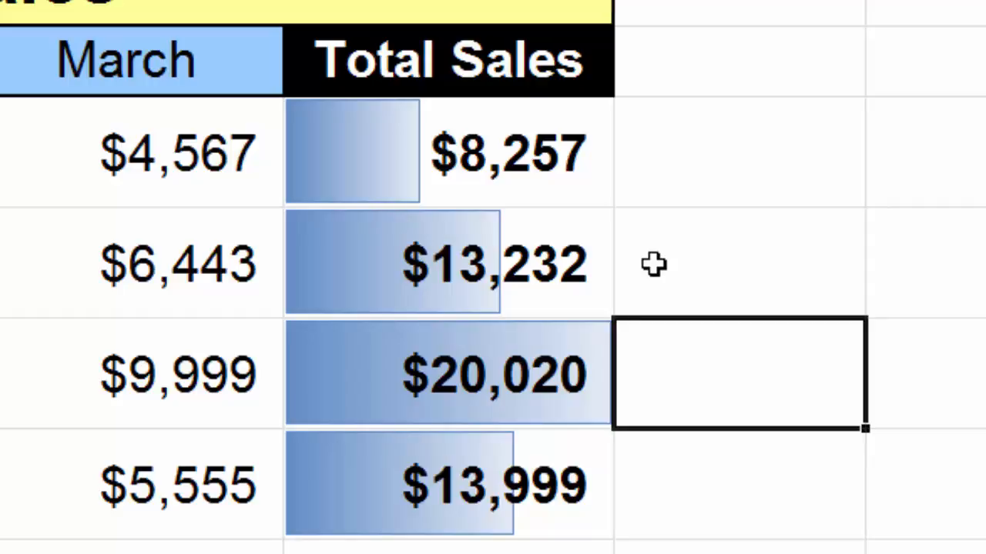
left_click(446, 377)
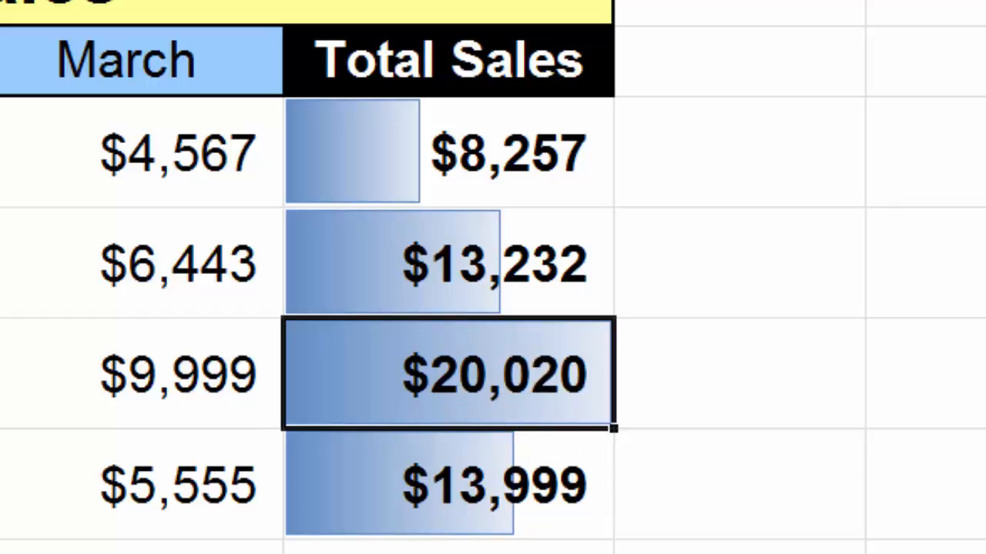
left_click(502, 549)
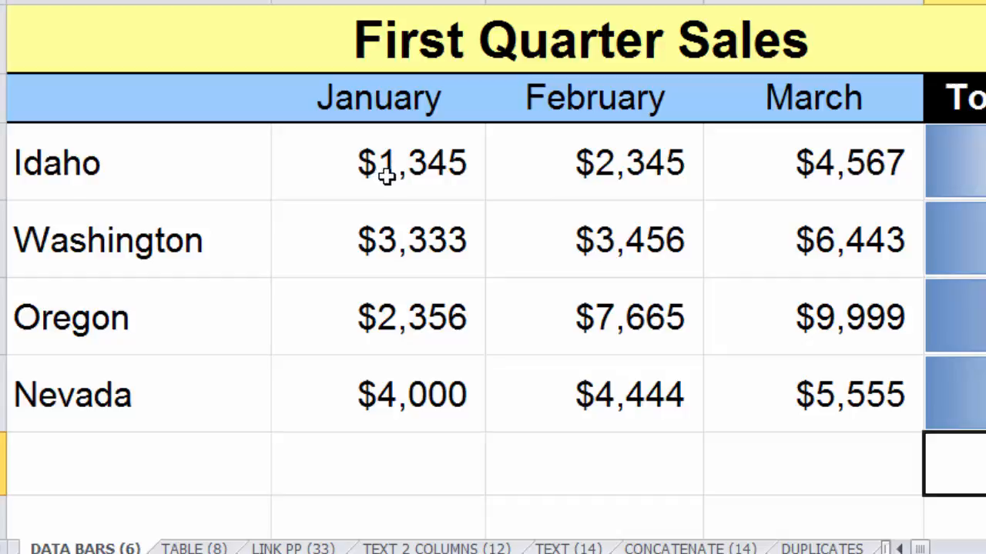
Step: Apply the icon set of unrimmed green, yellow and red circles to the January to March sales in C5:E8
left_click(402, 180)
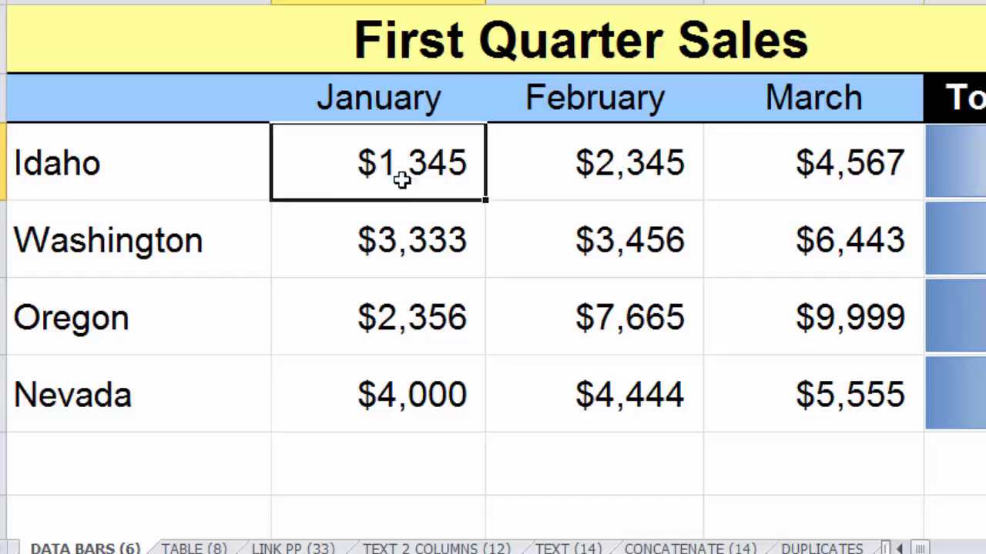
left_click_drag(402, 180, 762, 360)
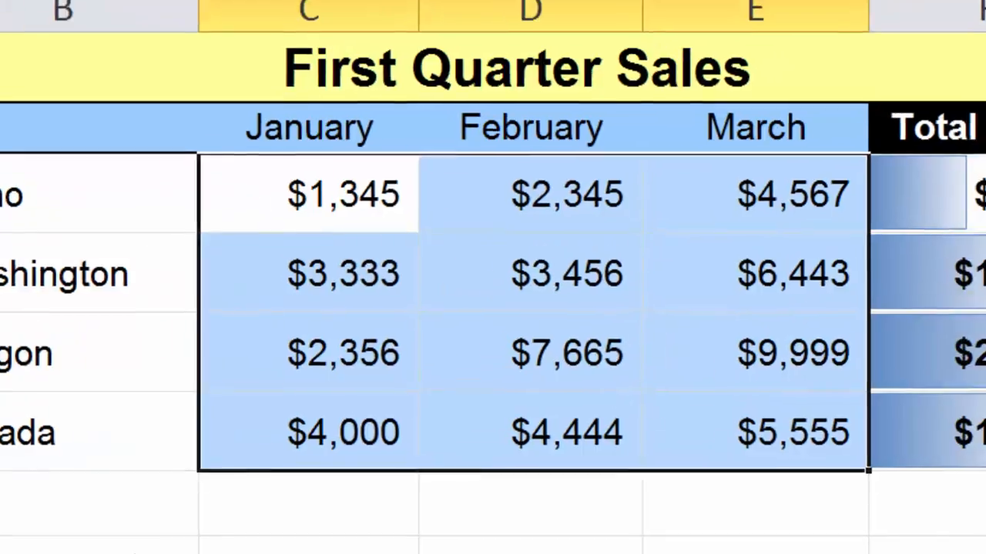
left_click(534, 2)
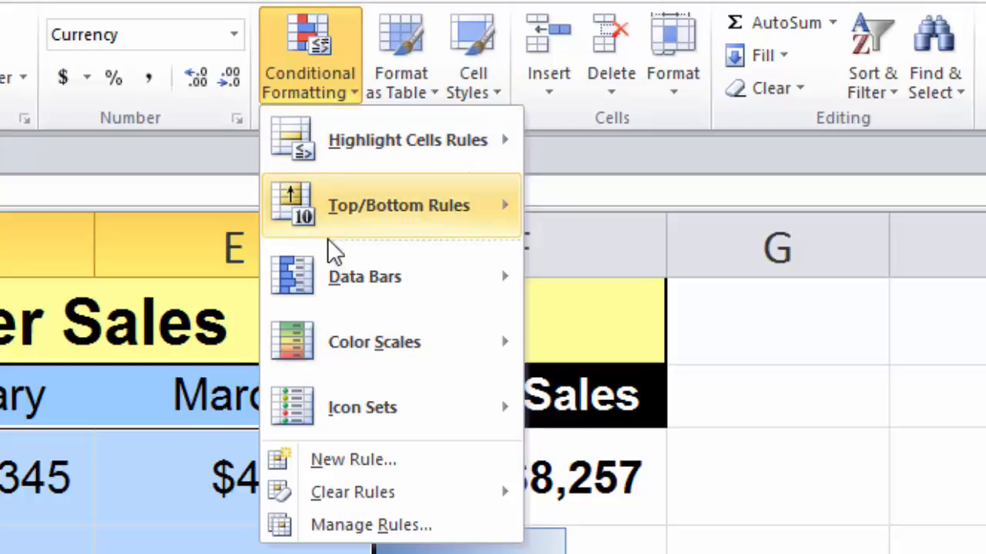
mouse_move(362, 419)
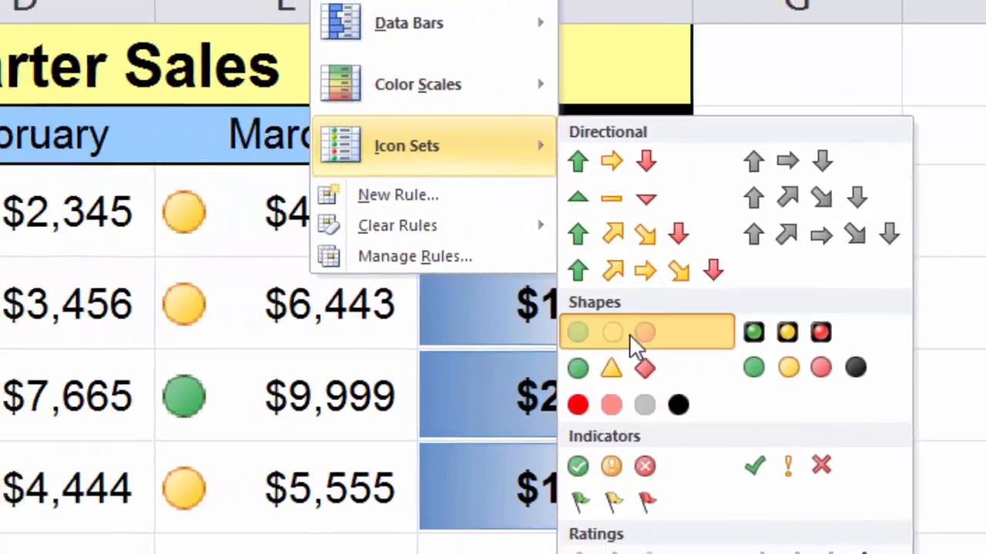
left_click(366, 338)
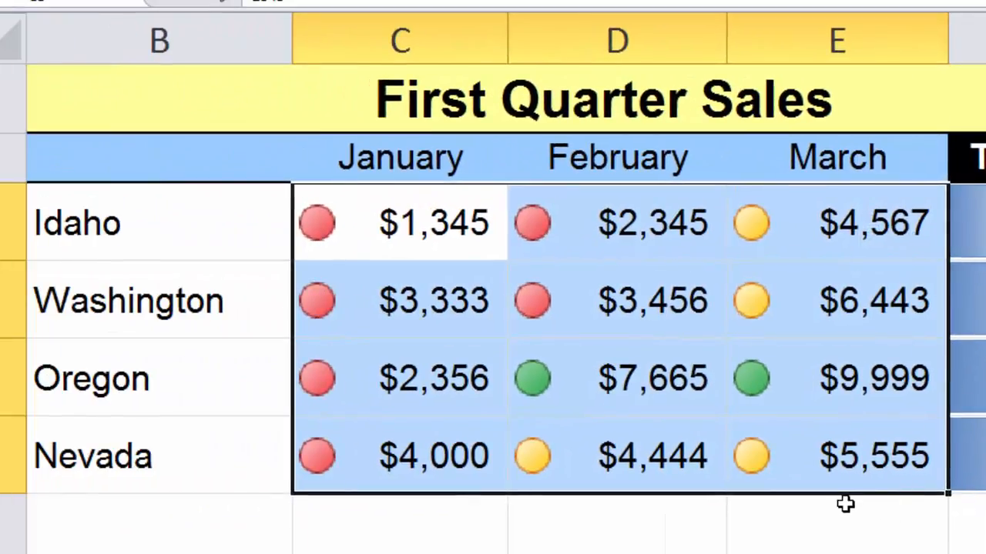
left_click(843, 506)
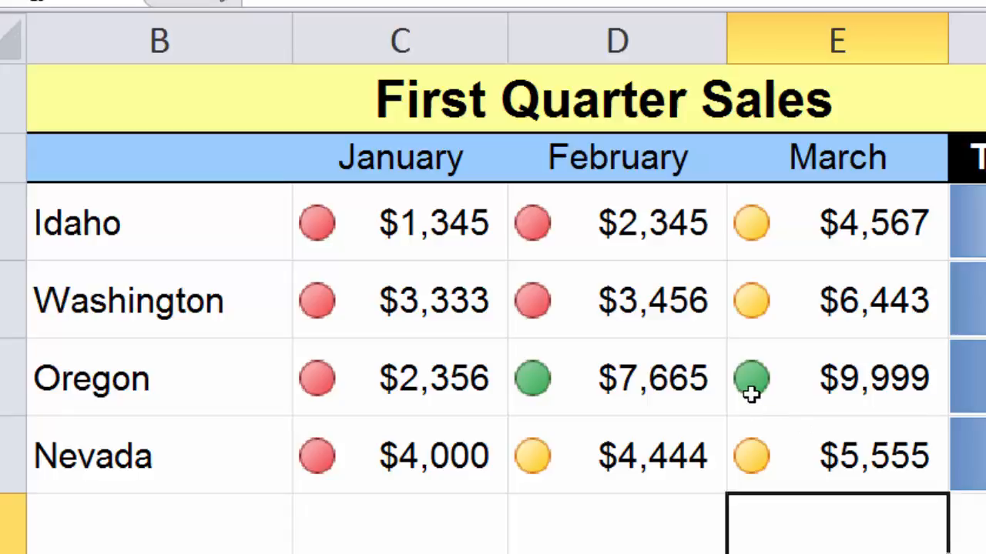
Step: Open the icon set conditional formatting rule on C5:E8 for editing
left_click_drag(385, 235, 803, 447)
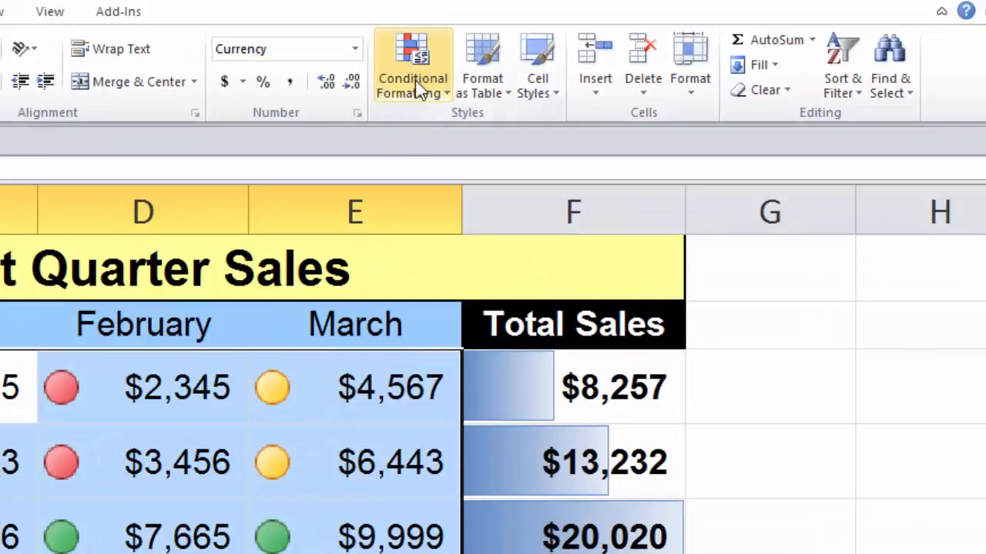
left_click(466, 74)
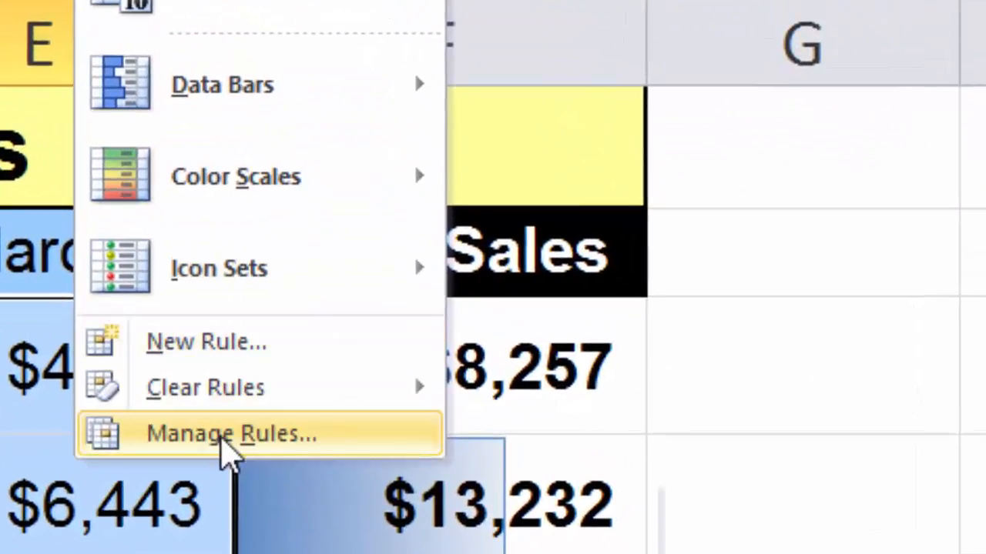
left_click(223, 436)
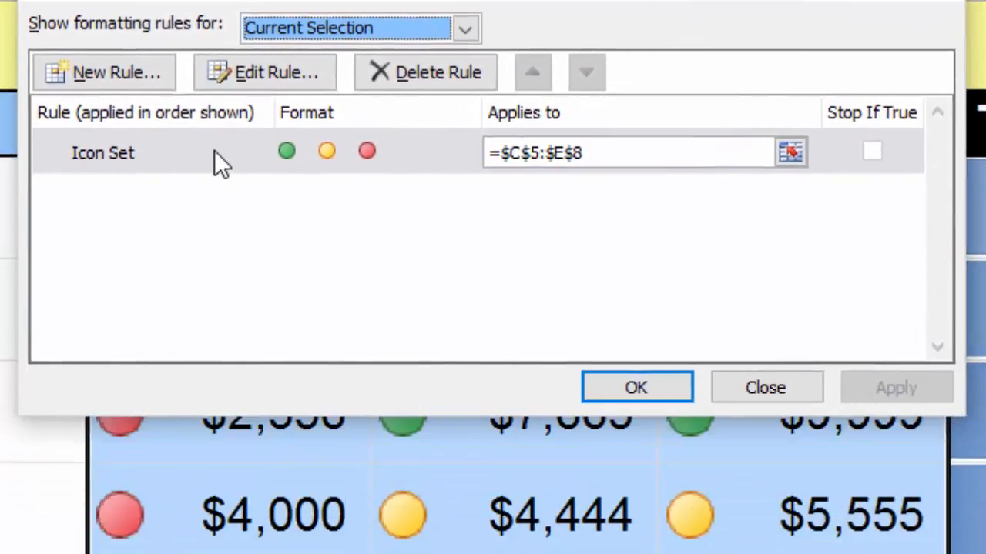
left_click(214, 154)
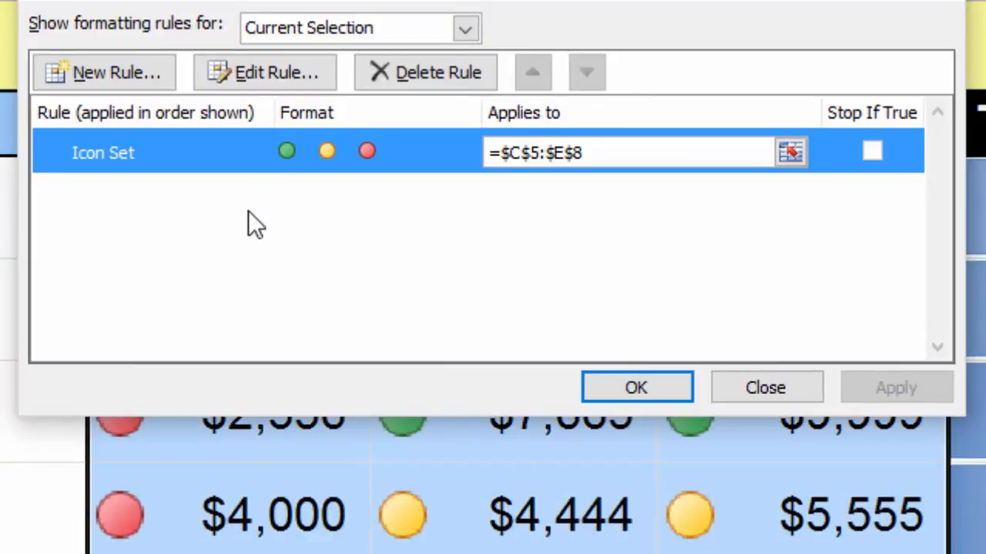
left_click(276, 71)
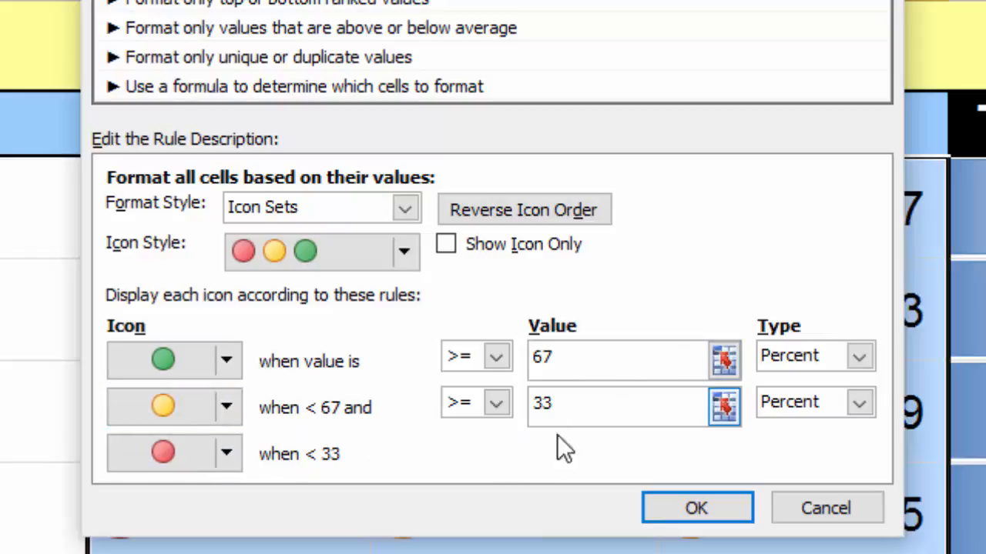
Step: Set both icon thresholds to the Number type, with green at >= 5000 and yellow at >= 3000
left_click(860, 354)
left_click(831, 384)
left_click(859, 404)
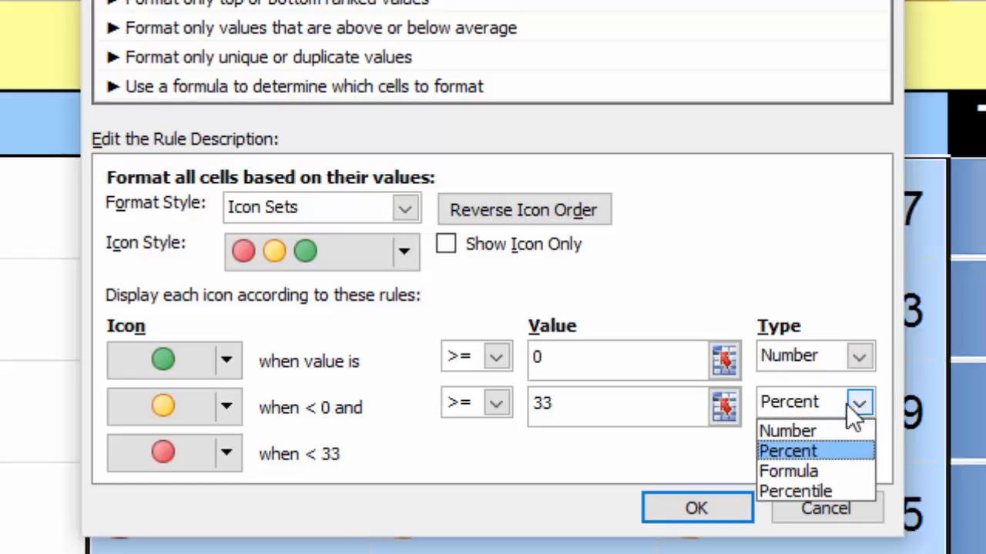
left_click(833, 428)
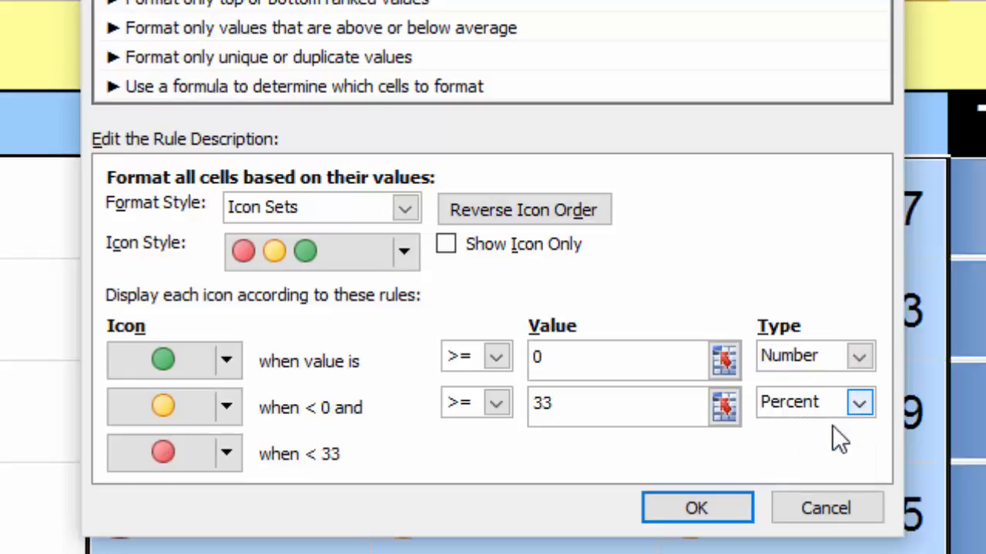
double_click(534, 359)
type("5")
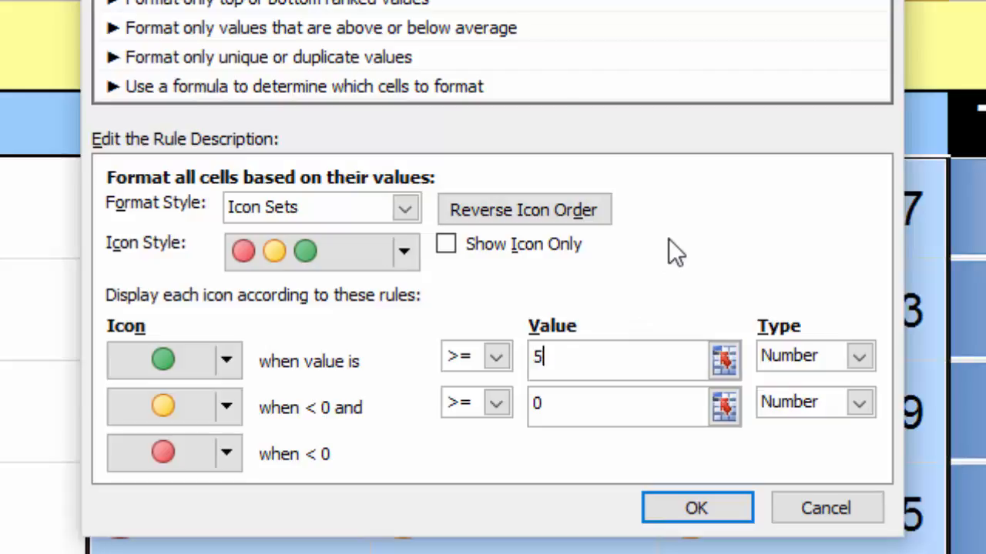
type("000")
double_click(541, 404)
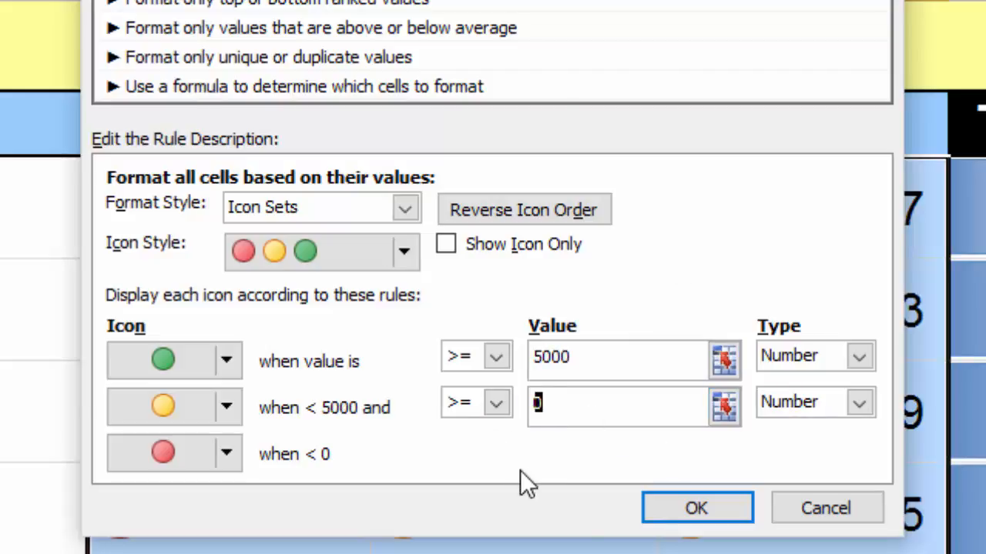
type("3000")
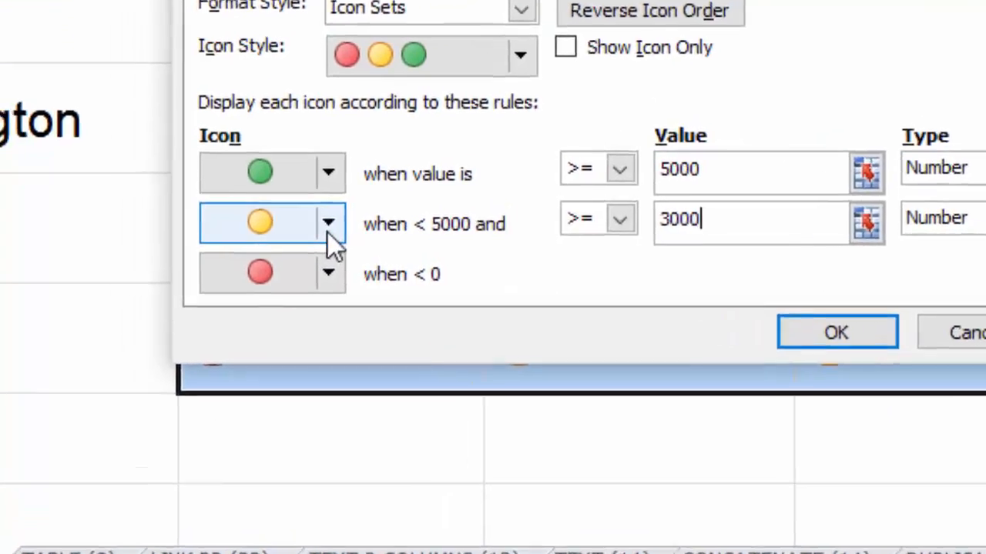
Step: Replace the yellow icon of the middle range with No Cell Icon and apply the edited rule to the sales figures
left_click(271, 228)
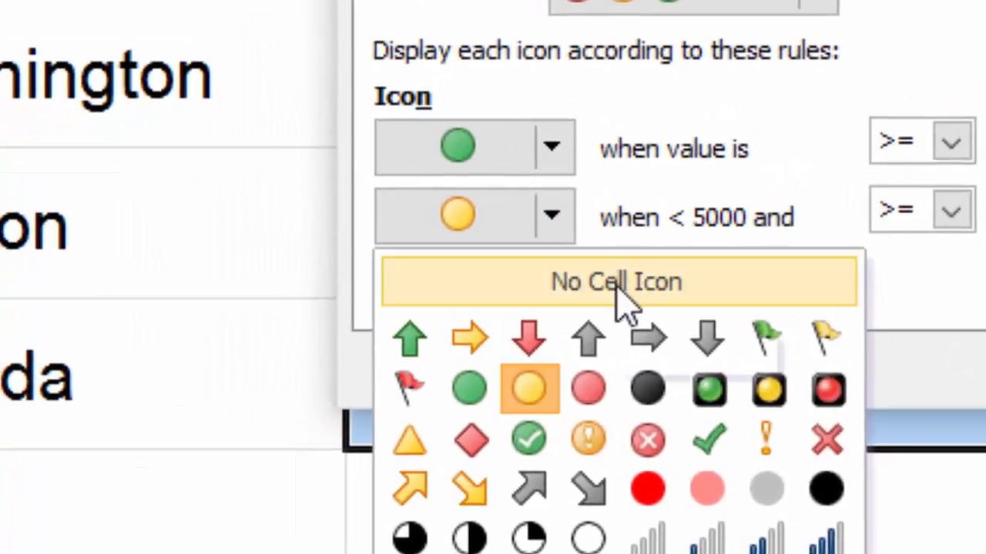
left_click(622, 287)
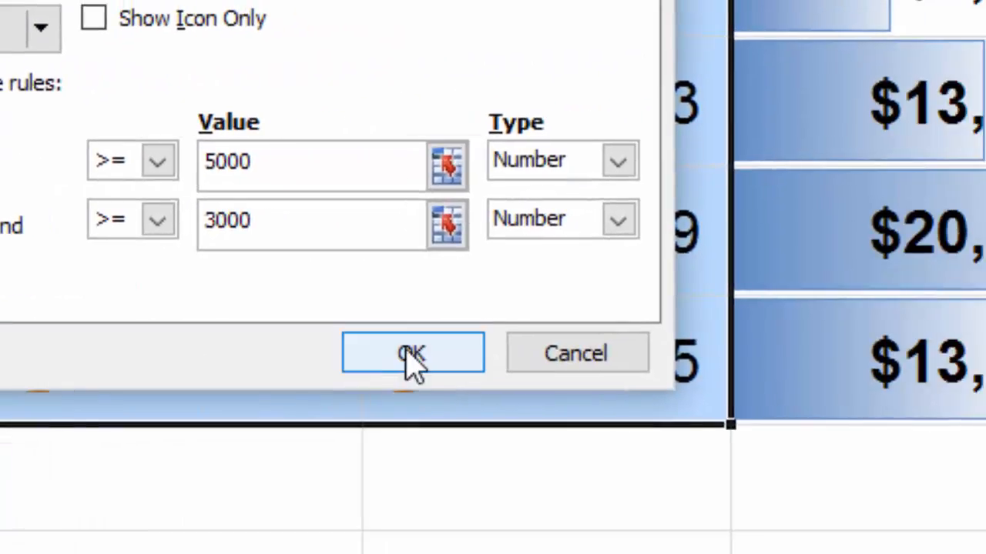
left_click(599, 356)
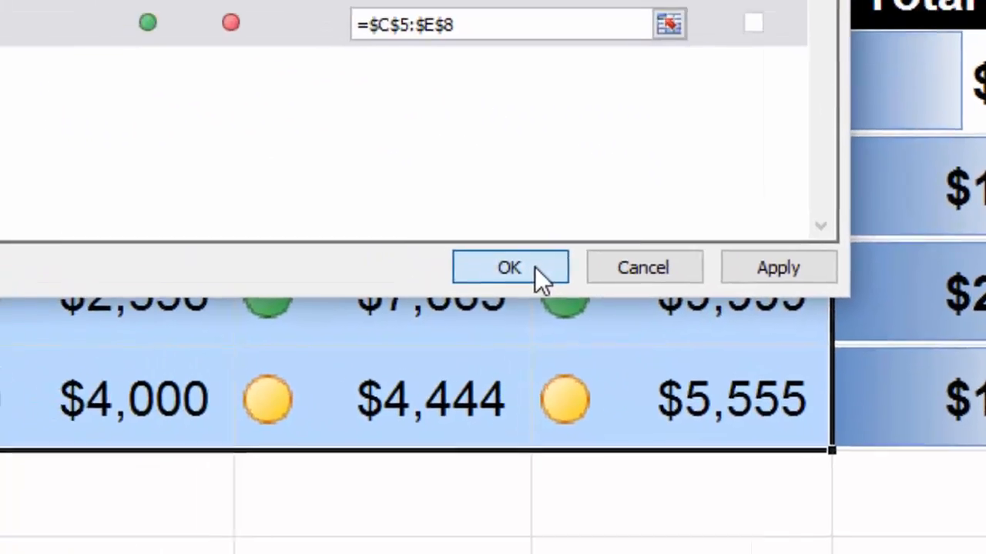
left_click(373, 202)
left_click(829, 517)
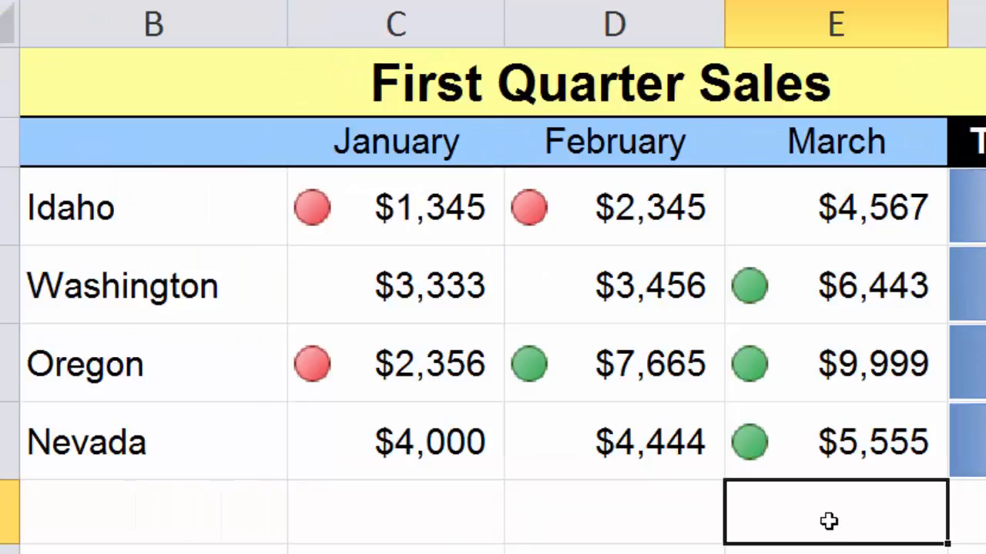